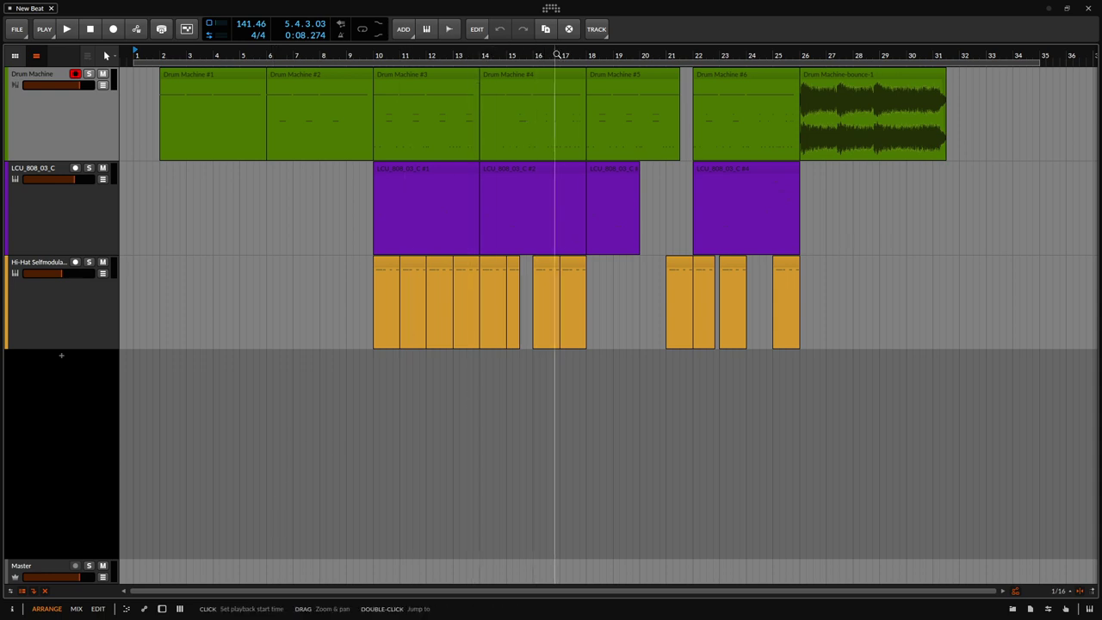
Turn on Show Cue Markers from the arrangement ruler's context menu.
{"action": "right_click", "coordinate": [556, 56]}
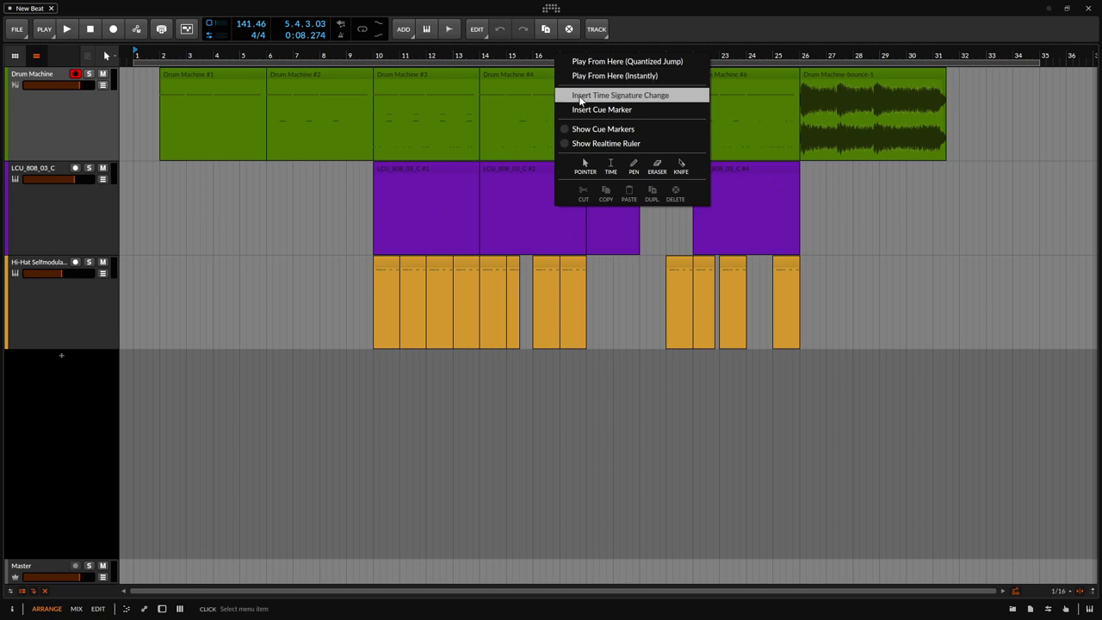
{"action": "left_click", "coordinate": [597, 128]}
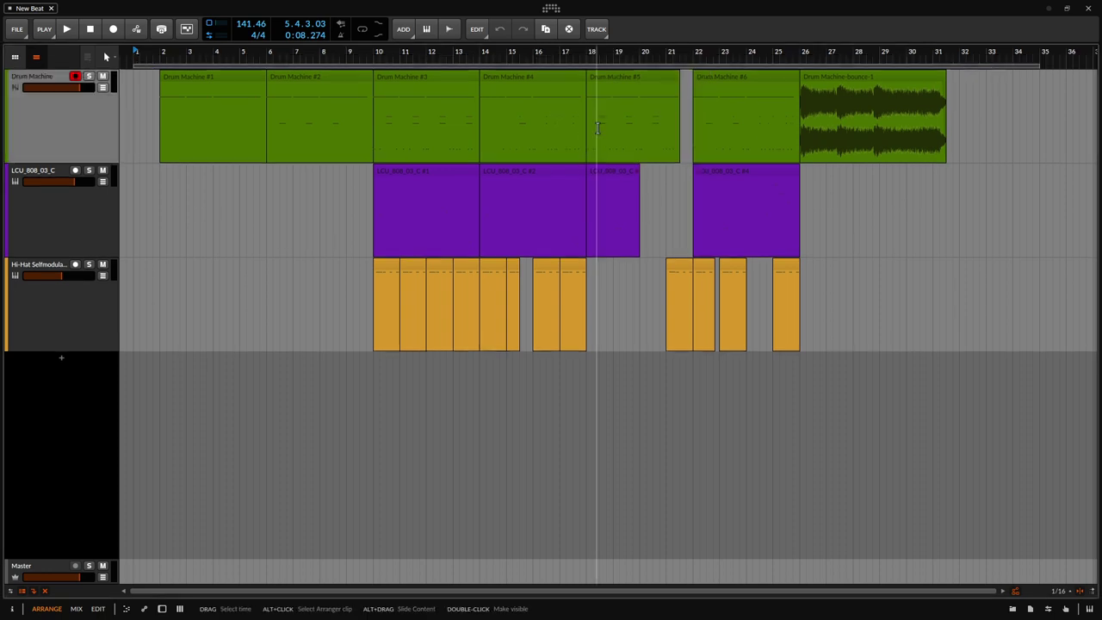
Insert a cue marker at bar 2 and name it 'Tutorial'.
{"action": "right_click", "coordinate": [161, 56]}
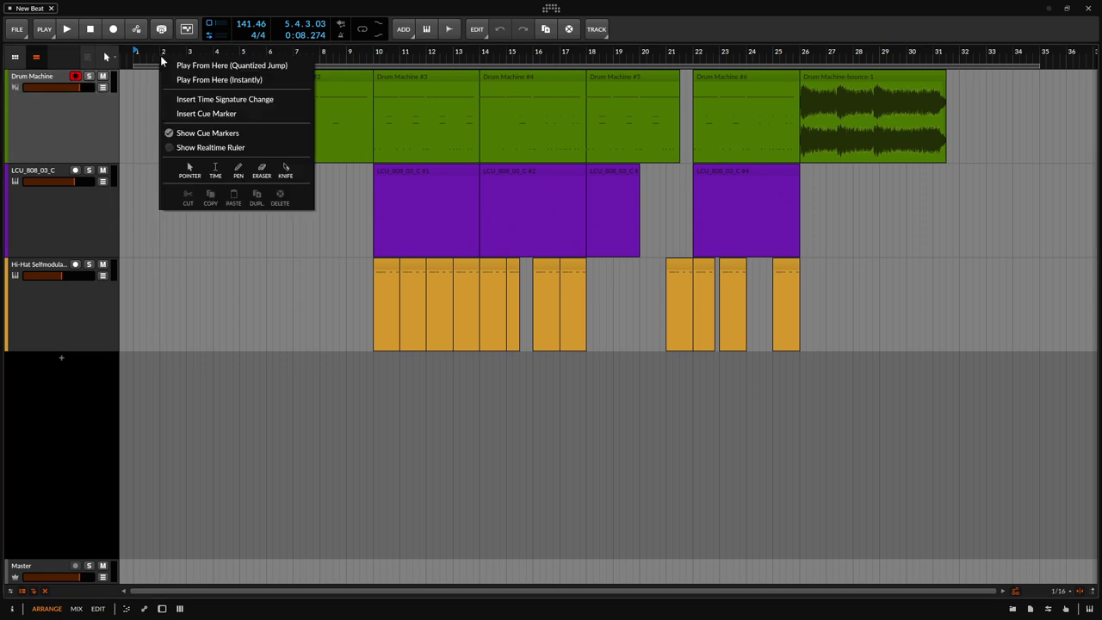
{"action": "left_click", "coordinate": [199, 113]}
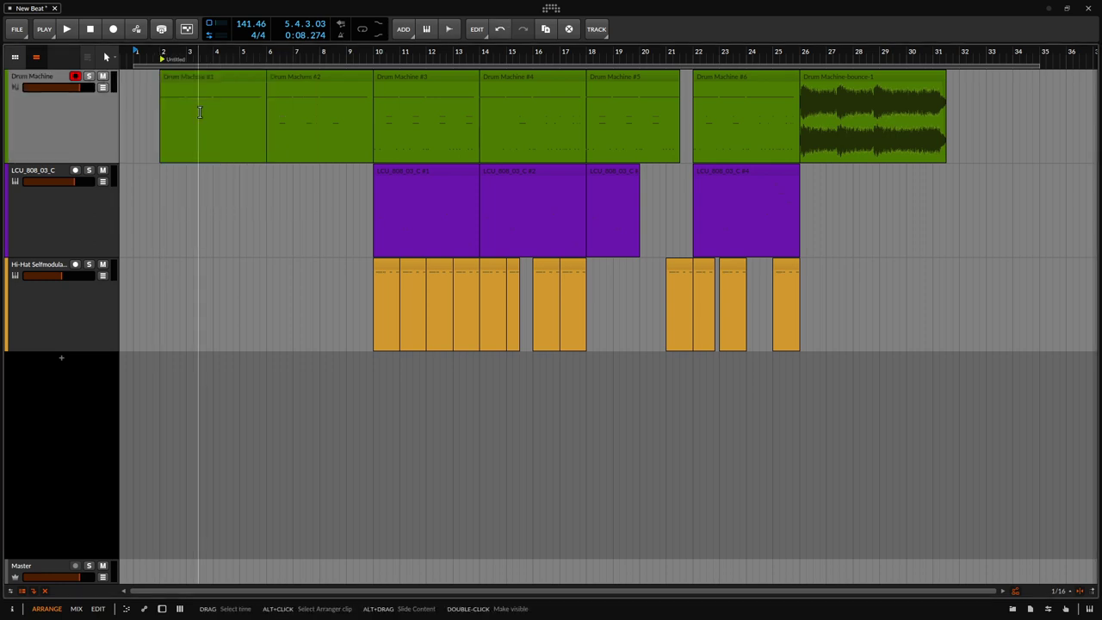
{"action": "double_click", "coordinate": [176, 59]}
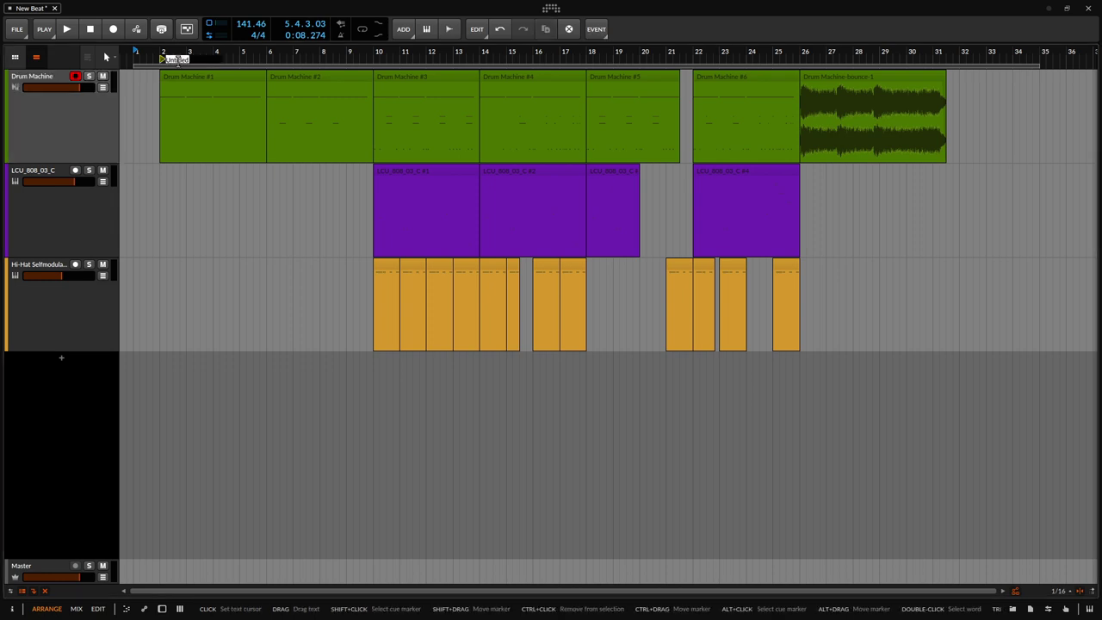
{"action": "type", "text": "Tuto"}
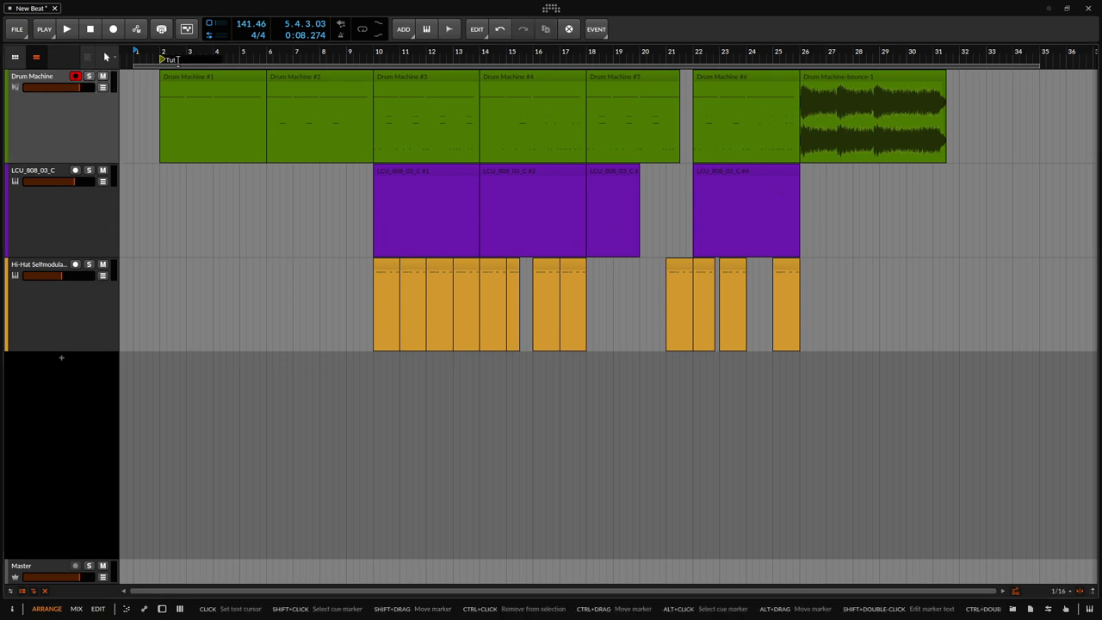
{"action": "type", "text": "rial"}
{"action": "key", "text": "Return"}
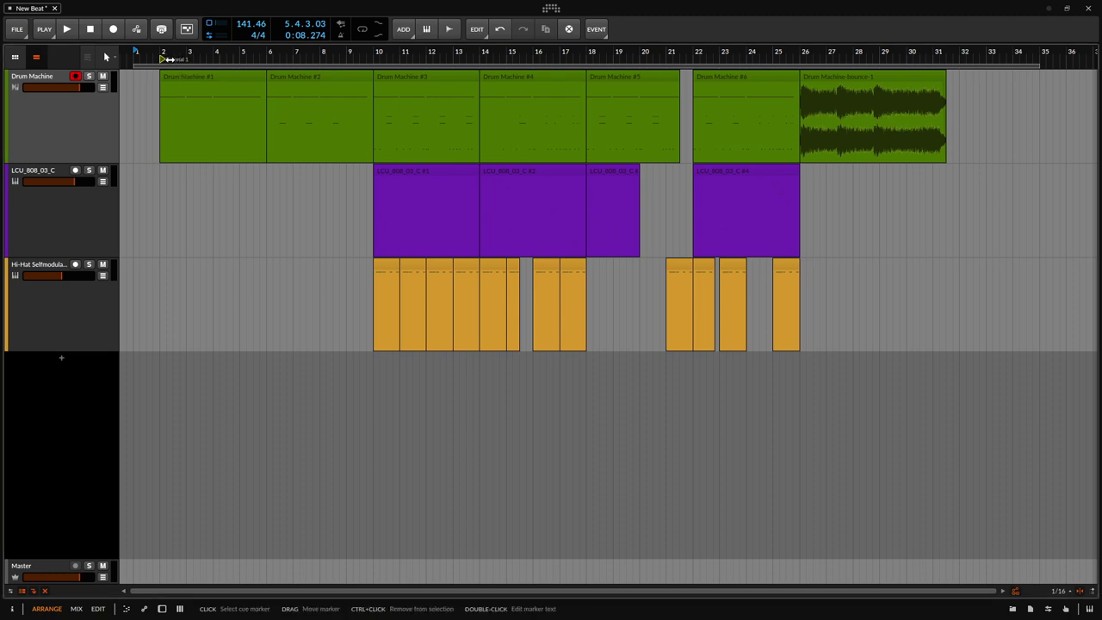
Rename the bar 2 marker to 'Rename' in the Cue Marker inspector.
{"action": "key", "text": "i"}
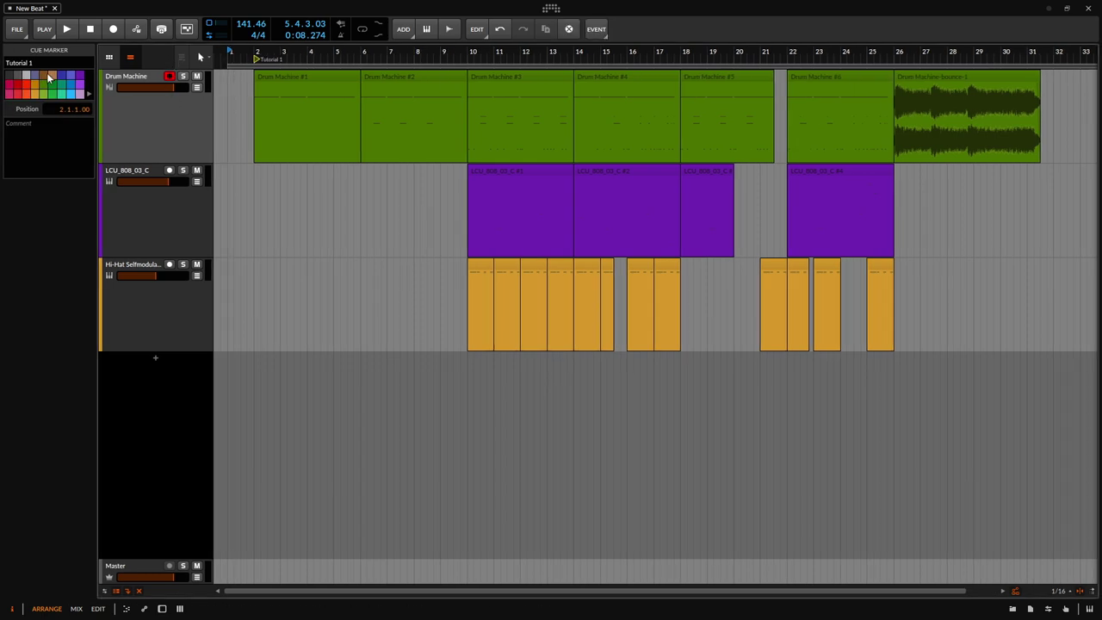
{"action": "left_click_drag", "start_coordinate": [42, 62], "coordinate": [5, 69]}
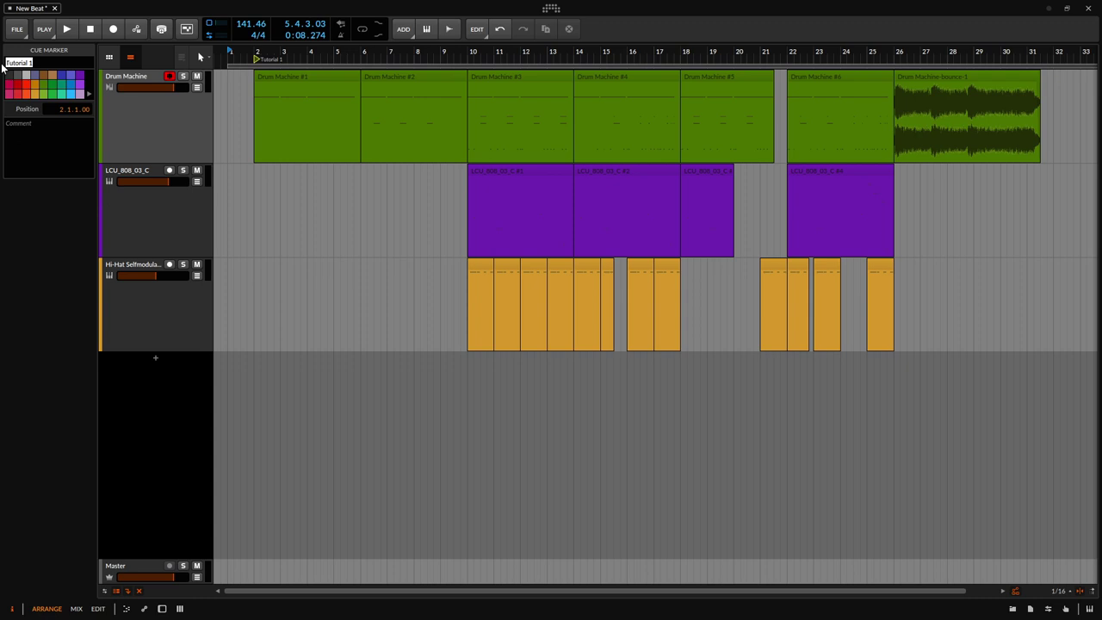
{"action": "type", "text": "Rename"}
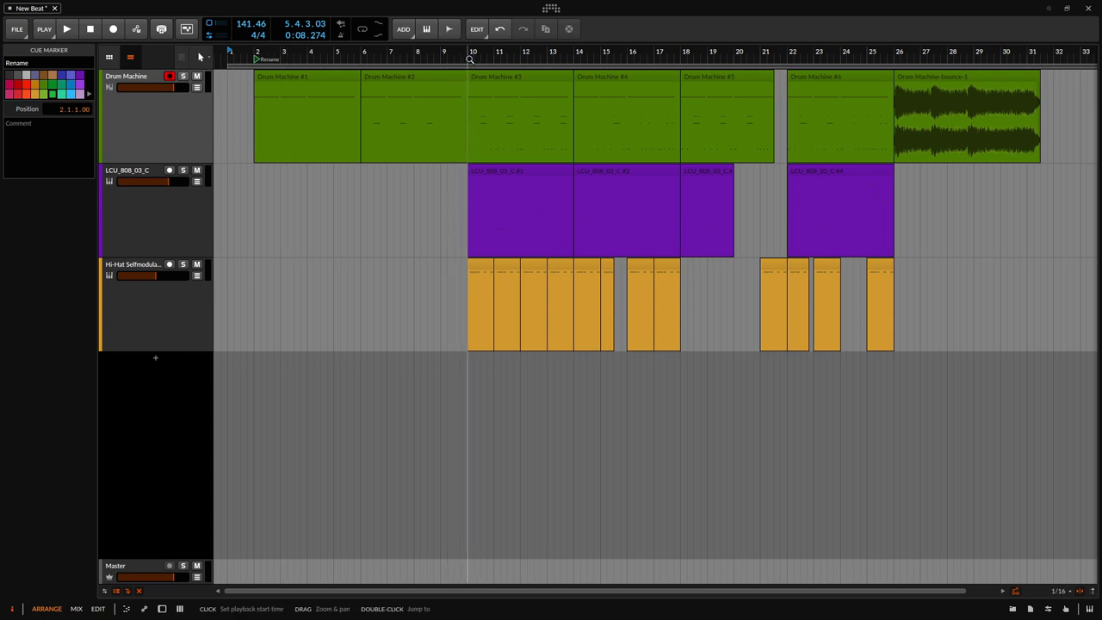
Insert a cue marker at bar 10, name it 'Tutorial 2' and colour it red.
{"action": "right_click", "coordinate": [470, 60]}
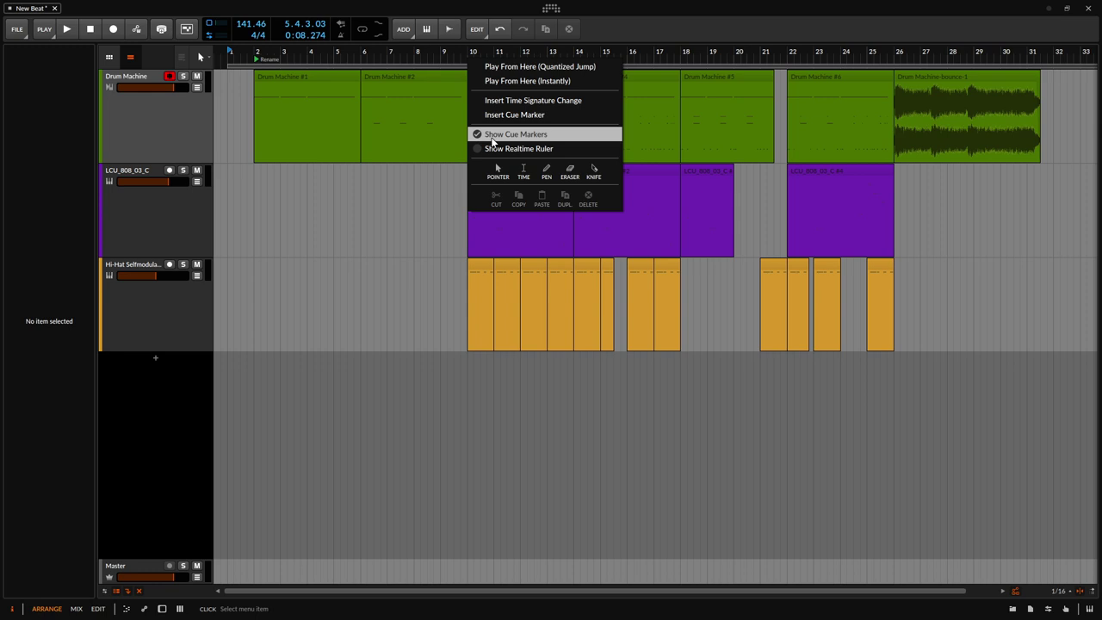
{"action": "left_click", "coordinate": [512, 115]}
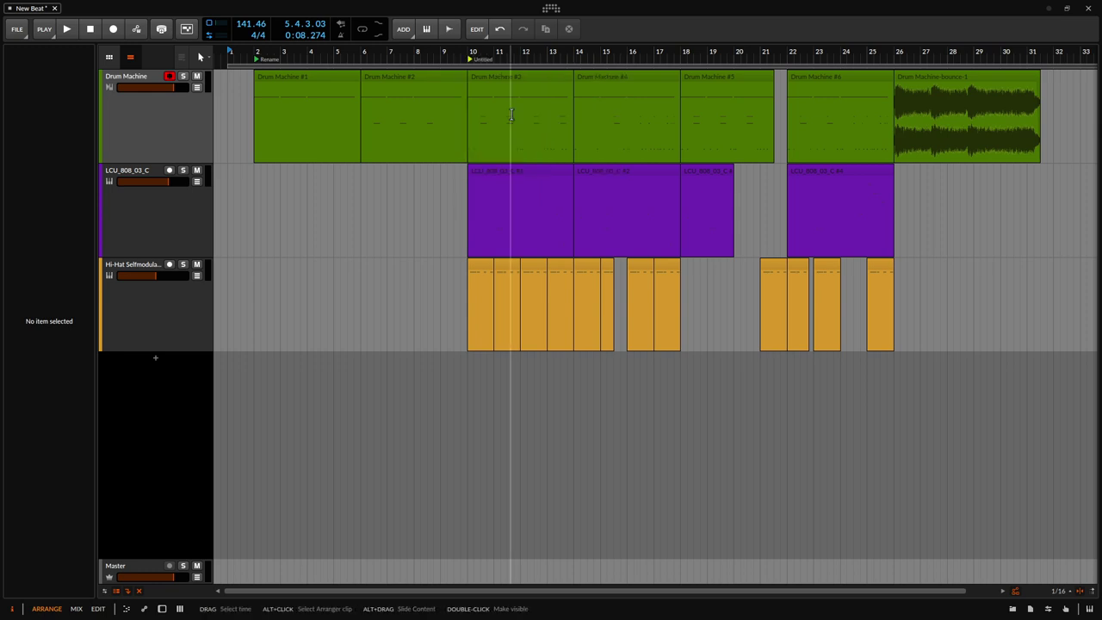
{"action": "left_click", "coordinate": [479, 60]}
{"action": "double_click", "coordinate": [480, 59]}
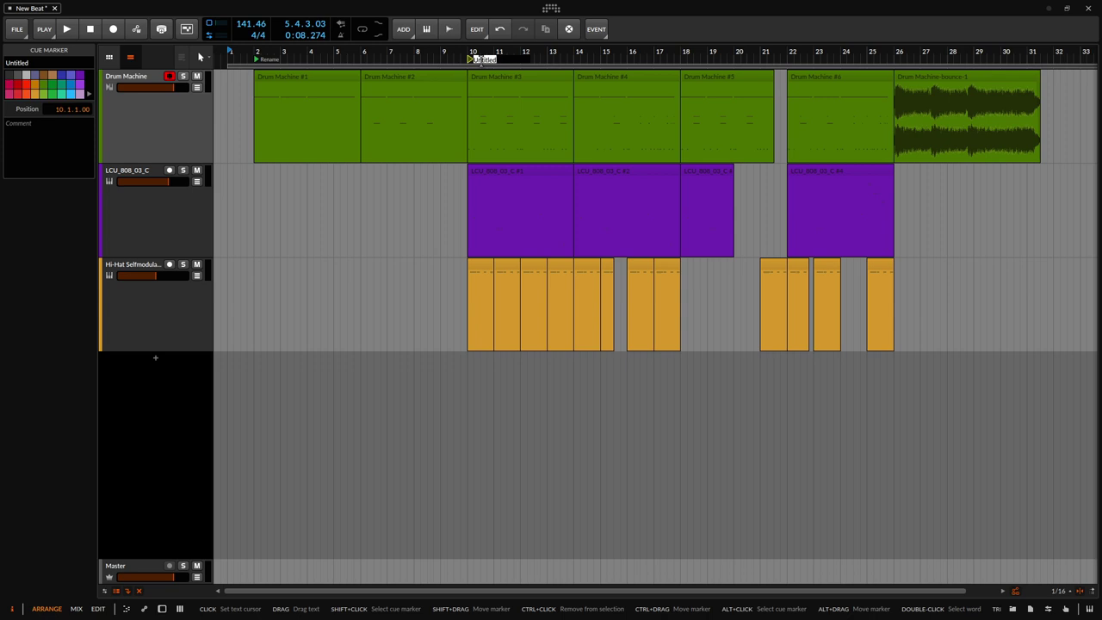
{"action": "type", "text": "Tutorial"}
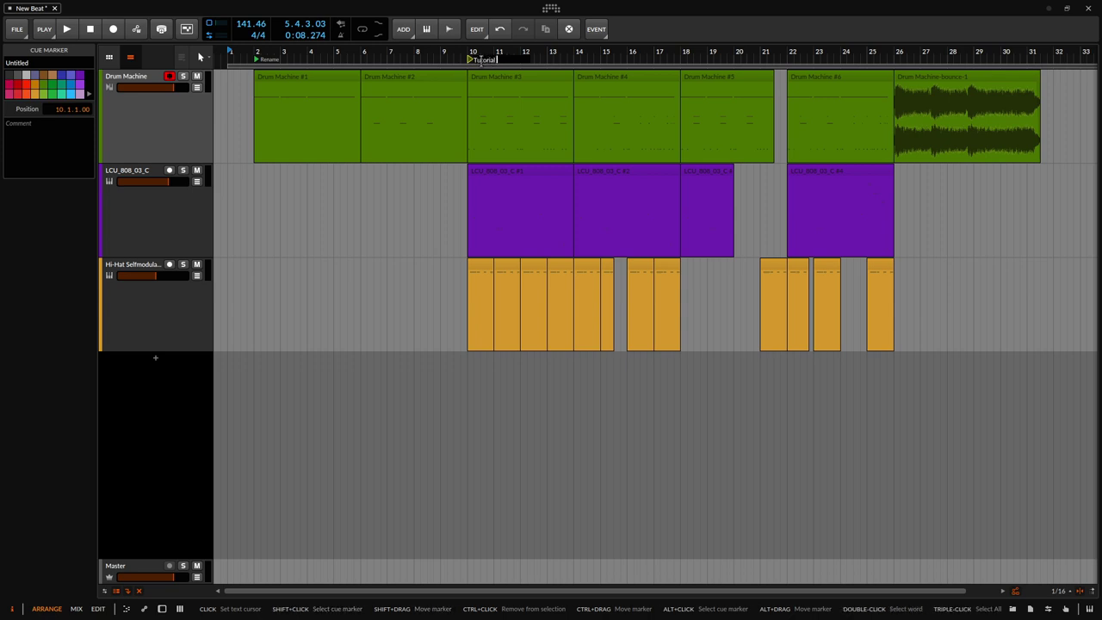
{"action": "type", "text": " 2"}
{"action": "key", "text": "Return"}
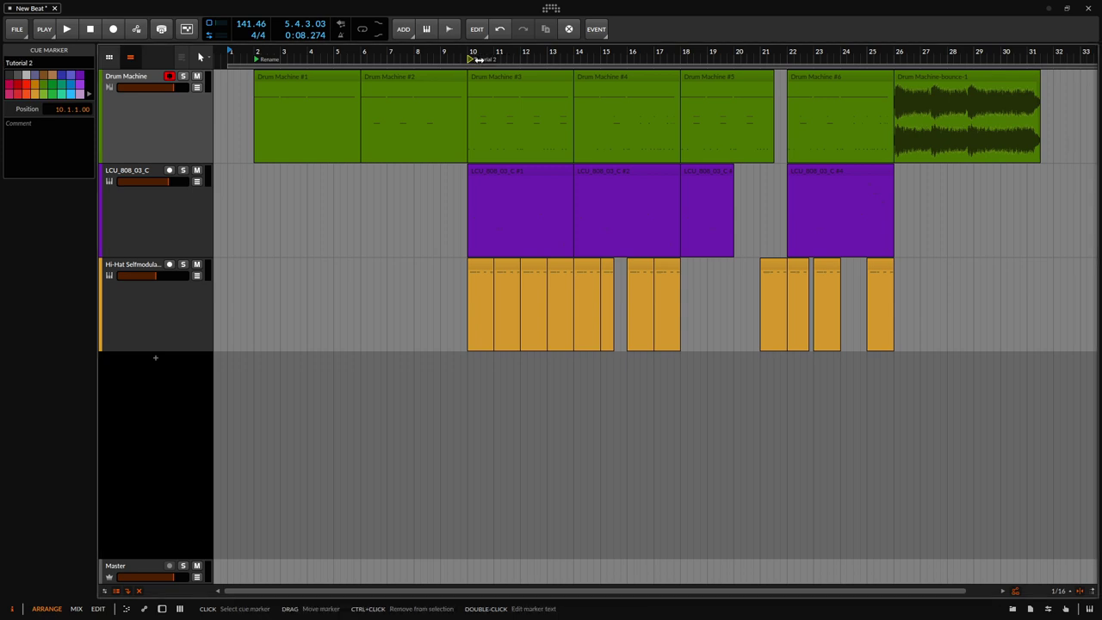
{"action": "left_click", "coordinate": [18, 89]}
Insert a cue marker at bar 22 named 'Tutorial 3'.
{"action": "right_click", "coordinate": [789, 61]}
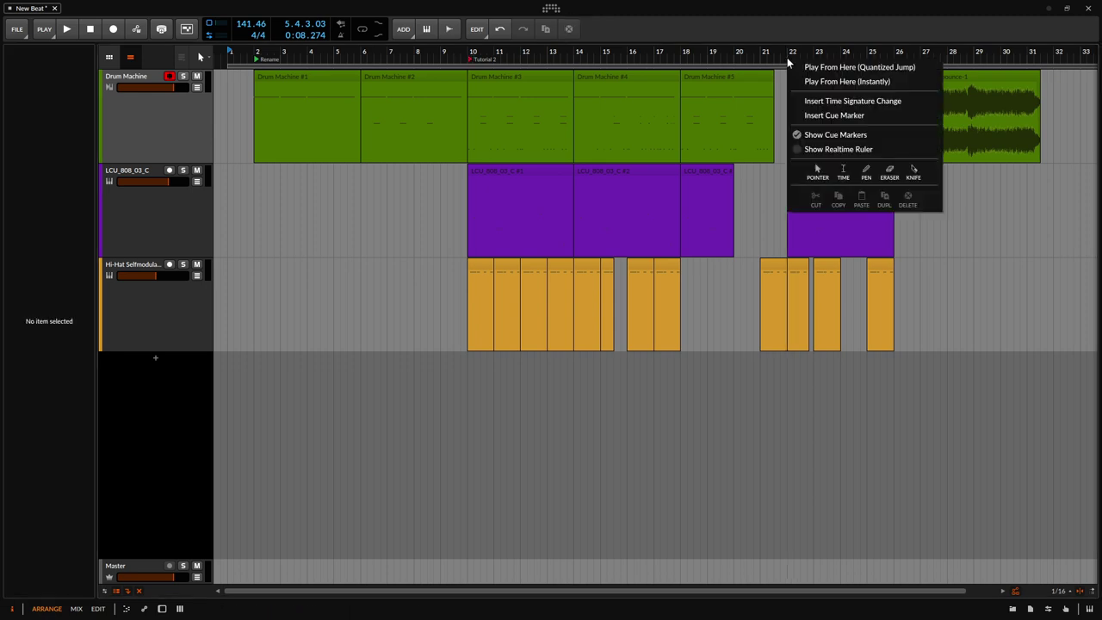
{"action": "left_click", "coordinate": [814, 113]}
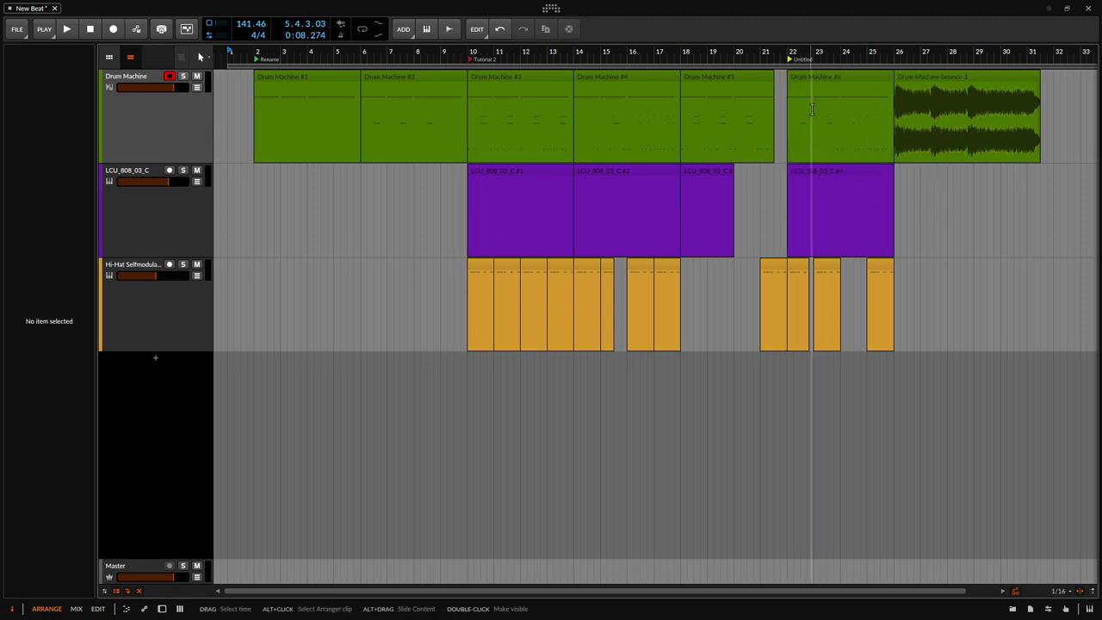
{"action": "double_click", "coordinate": [801, 60]}
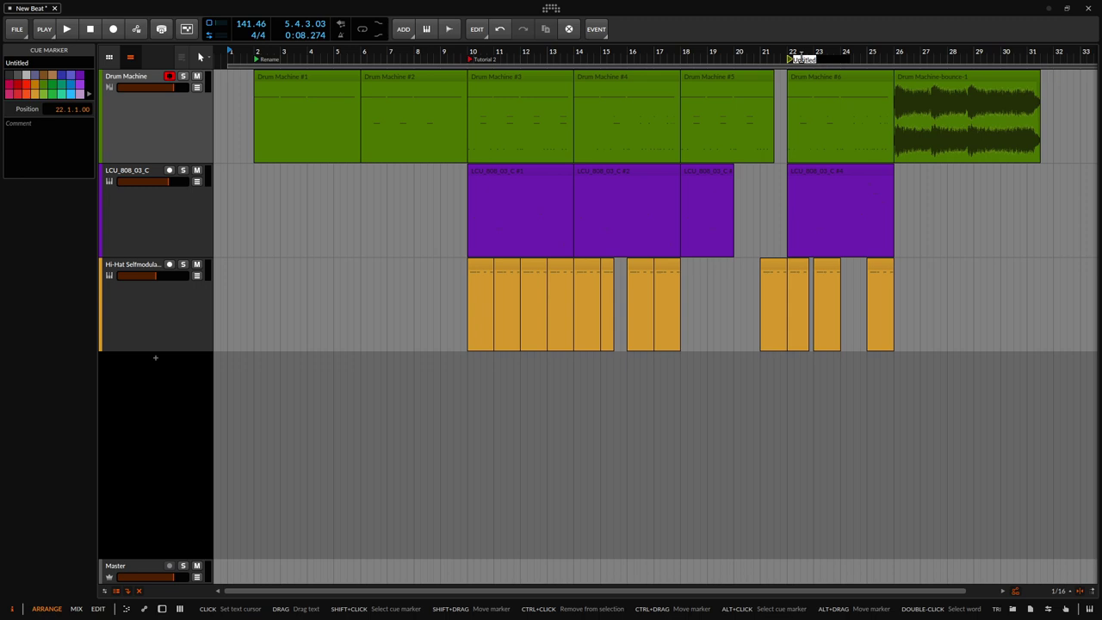
{"action": "type", "text": "Tutorial 3"}
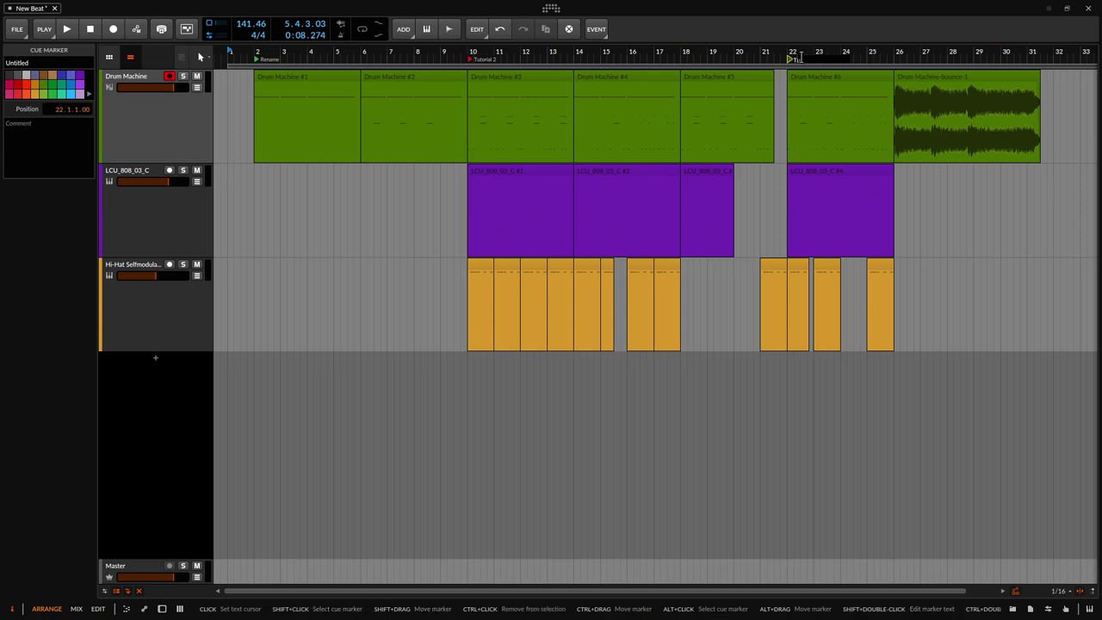
{"action": "key", "text": "Return"}
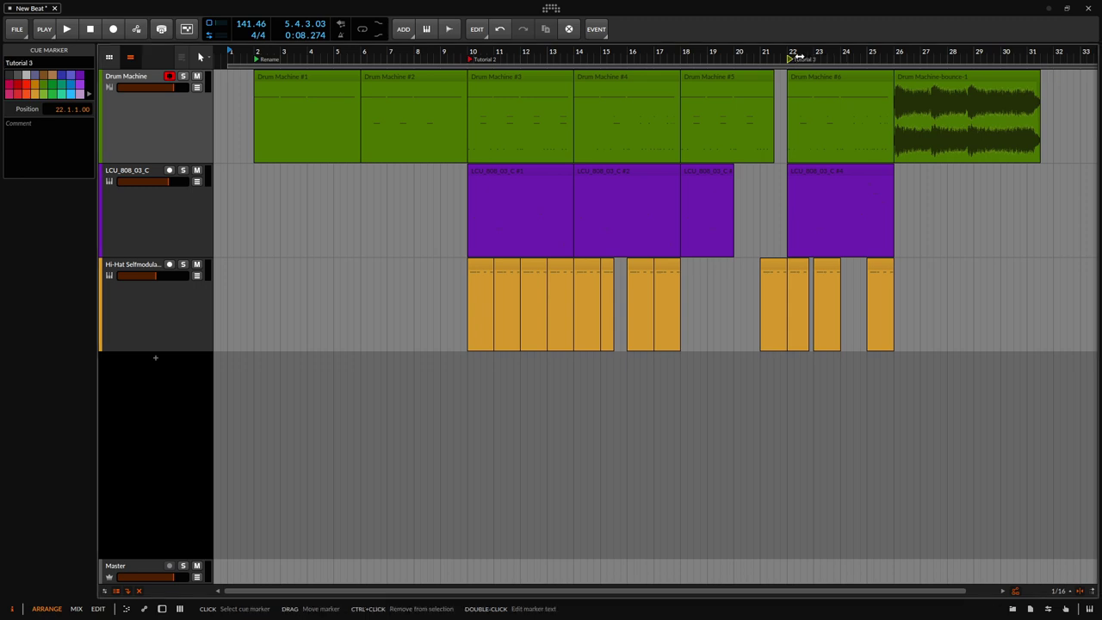
Add a bar 31 cue marker named 'End' with a comment describing the comment field.
{"action": "right_click", "coordinate": [1042, 61]}
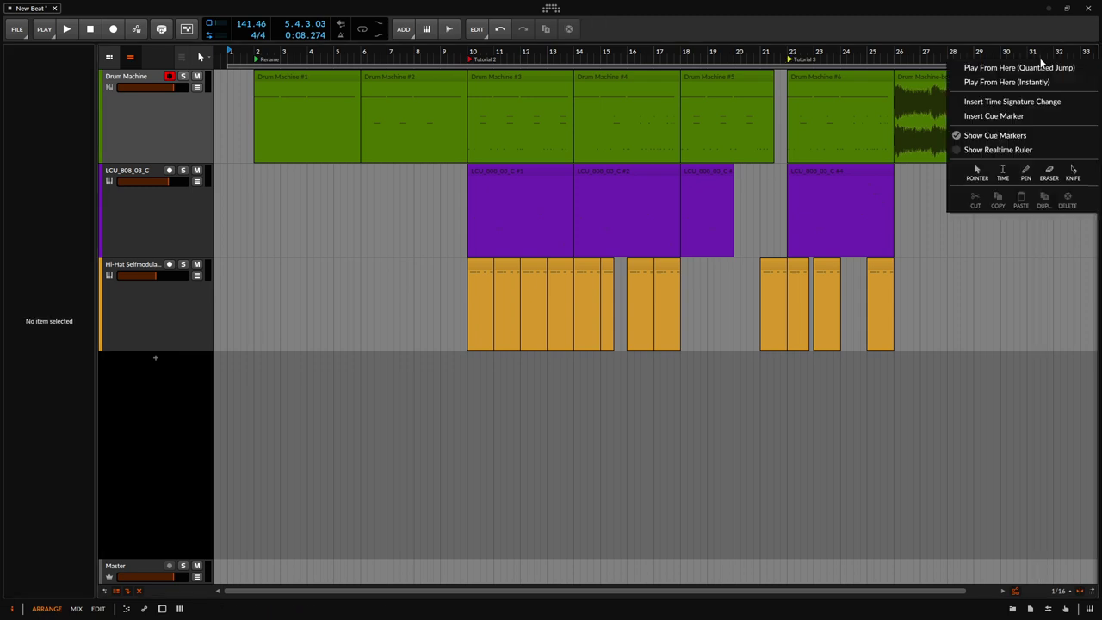
{"action": "left_click", "coordinate": [999, 116]}
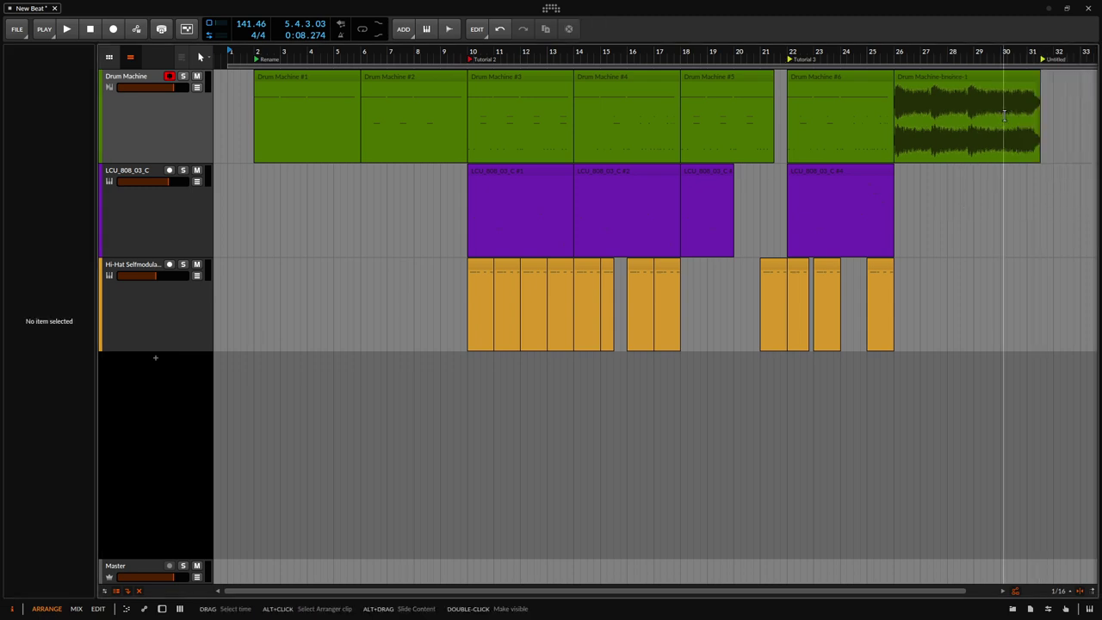
{"action": "left_click", "coordinate": [1051, 58]}
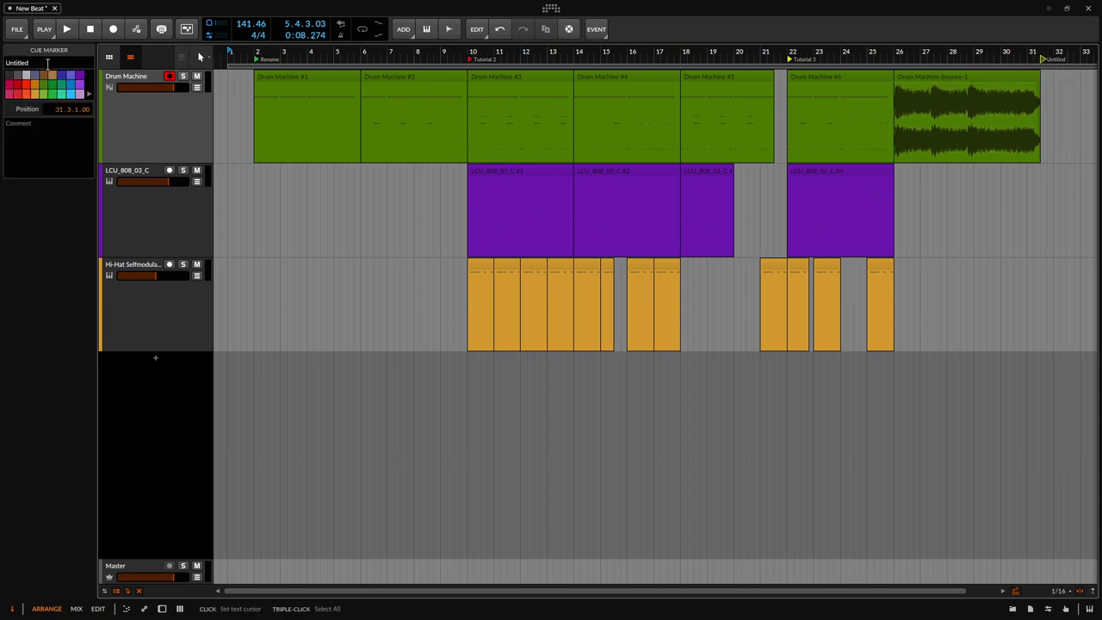
{"action": "left_click", "coordinate": [12, 63]}
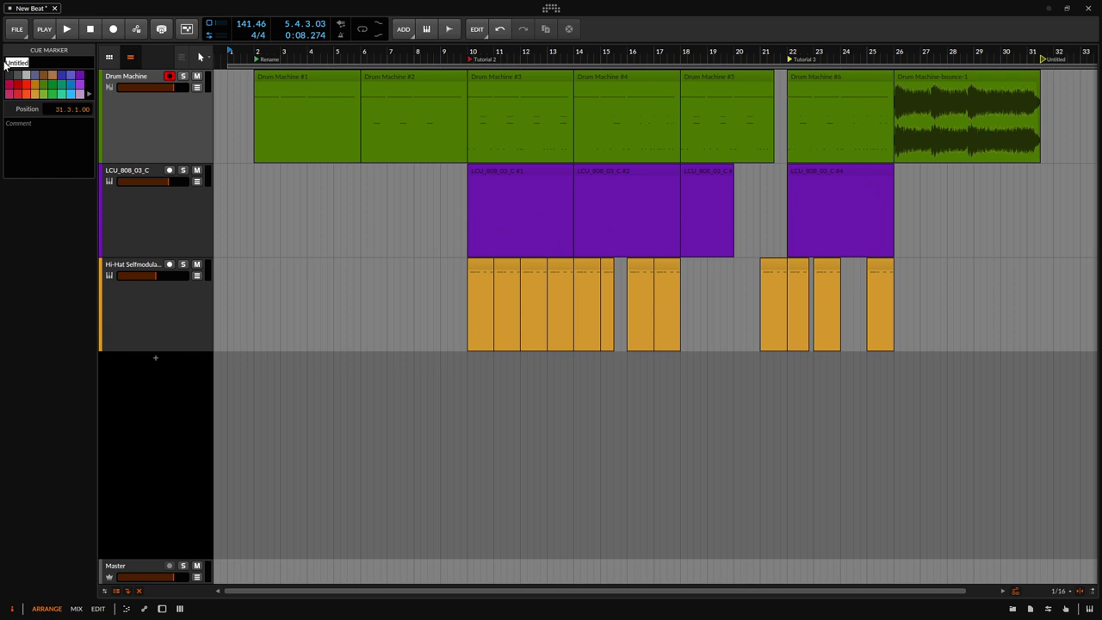
{"action": "type", "text": "End"}
{"action": "key", "text": "Return"}
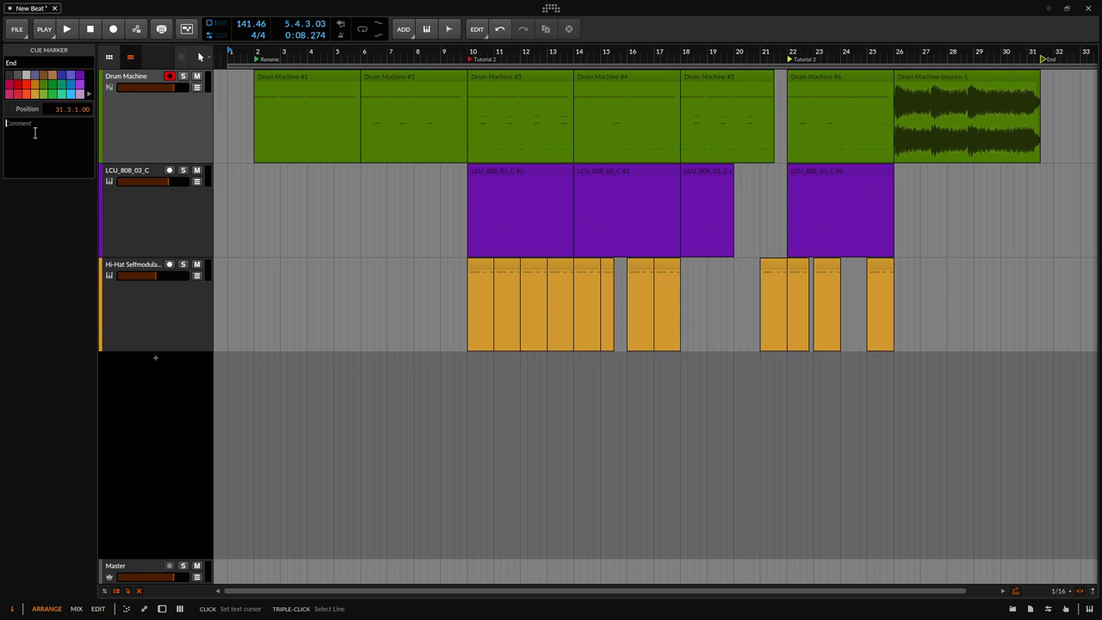
{"action": "type", "text": "So we can type an"}
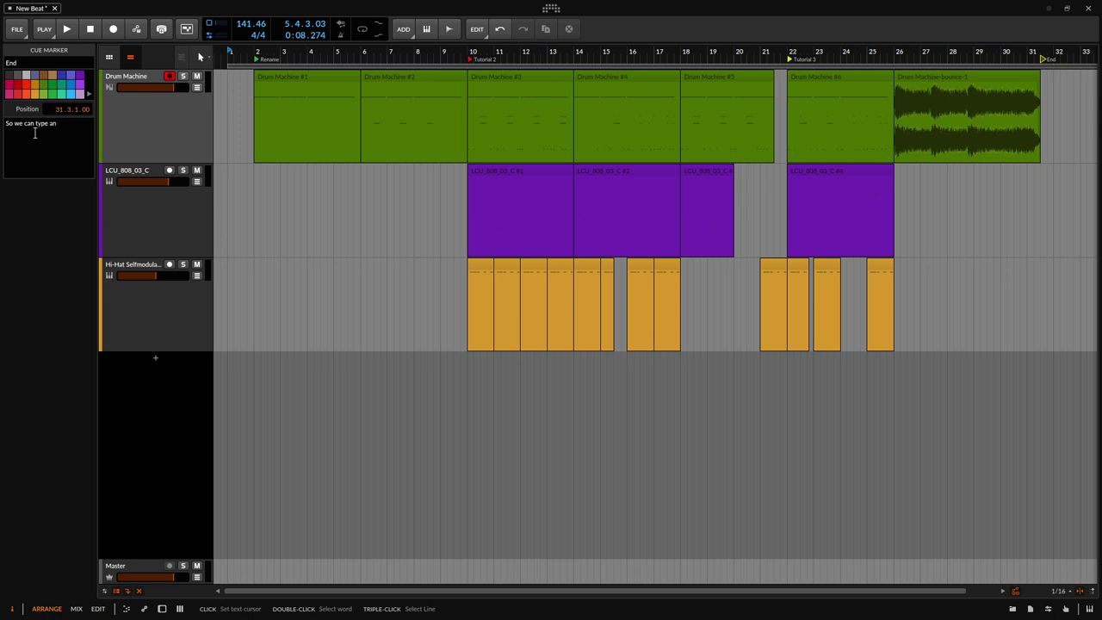
{"action": "type", "text": "y information that we'd like to see here."}
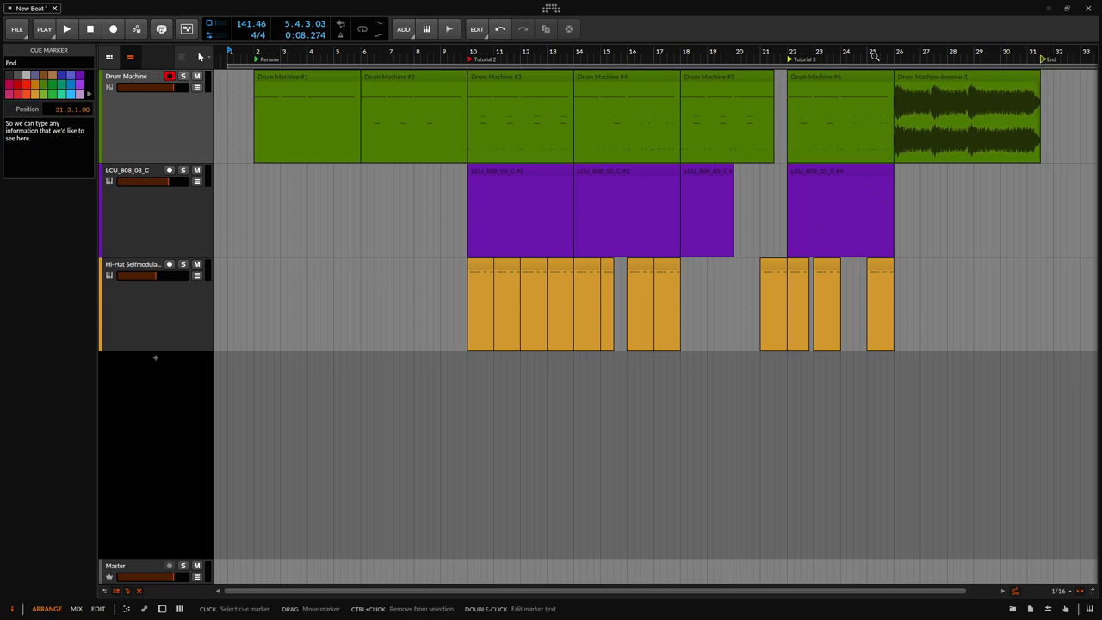
Give the Rename marker the comment 'The beginning of our track.'.
{"action": "left_click", "coordinate": [801, 58]}
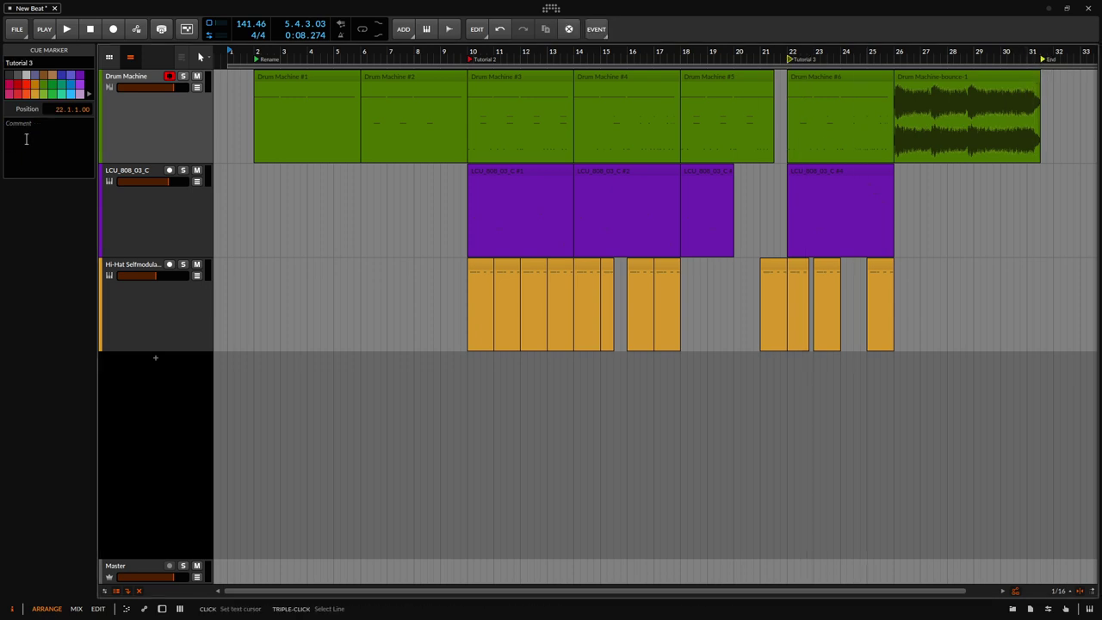
{"action": "left_click", "coordinate": [483, 57]}
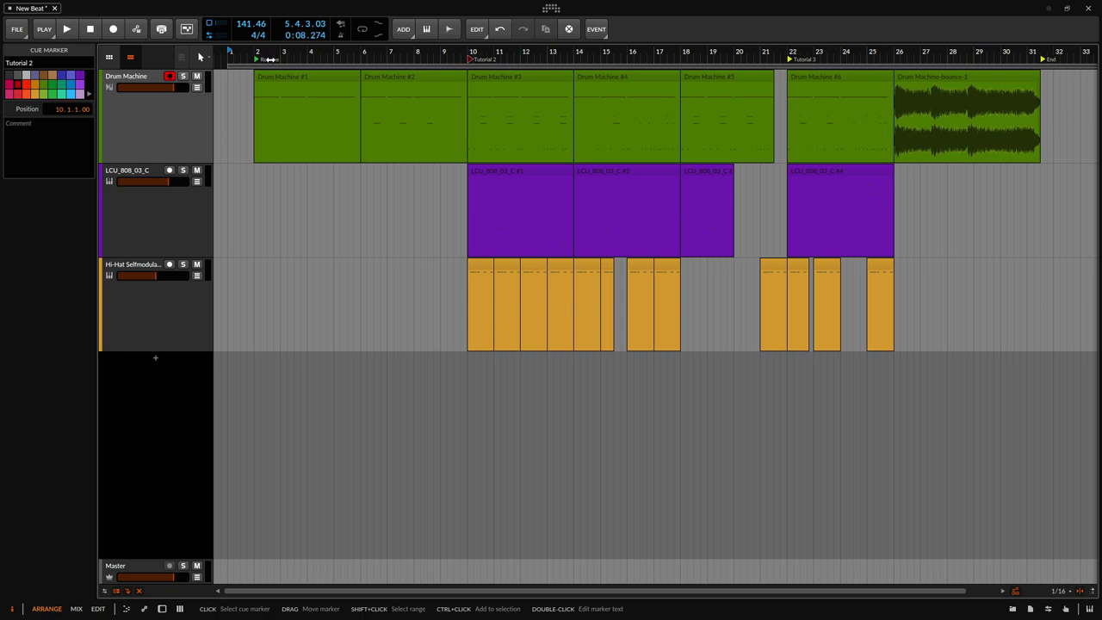
{"action": "left_click", "coordinate": [272, 60]}
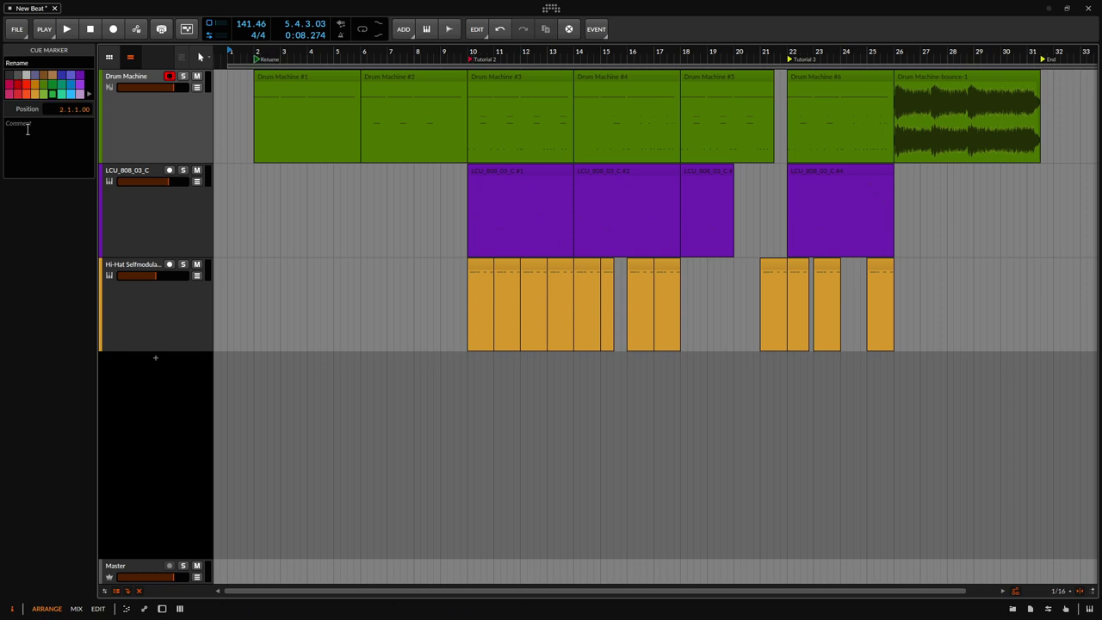
{"action": "left_click", "coordinate": [30, 134]}
{"action": "type", "text": "The beginning"}
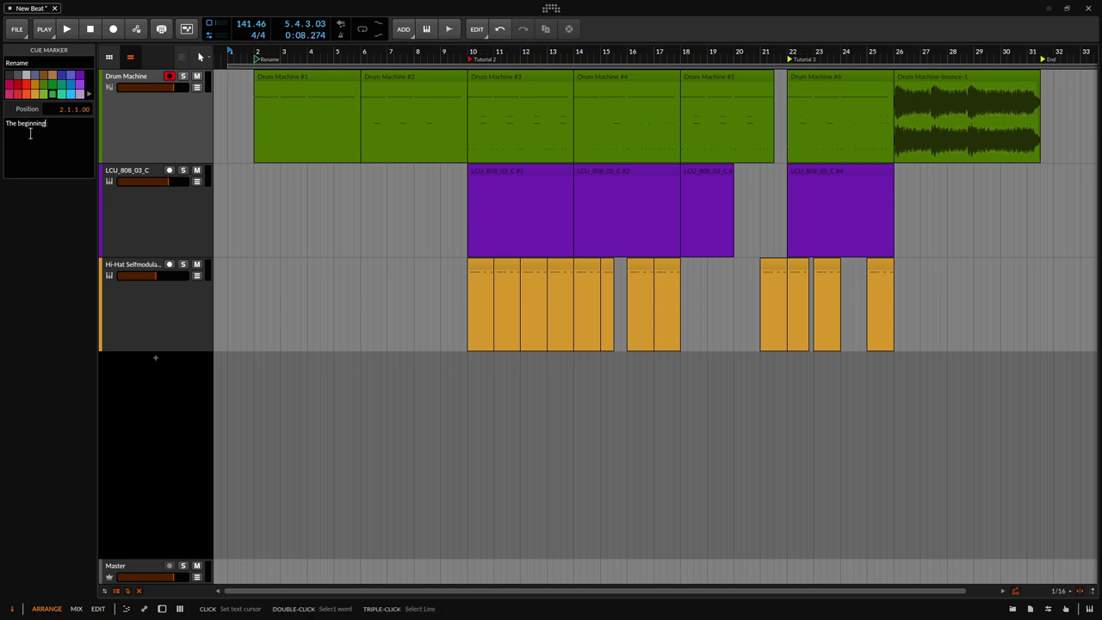
{"action": "type", "text": " of our track."}
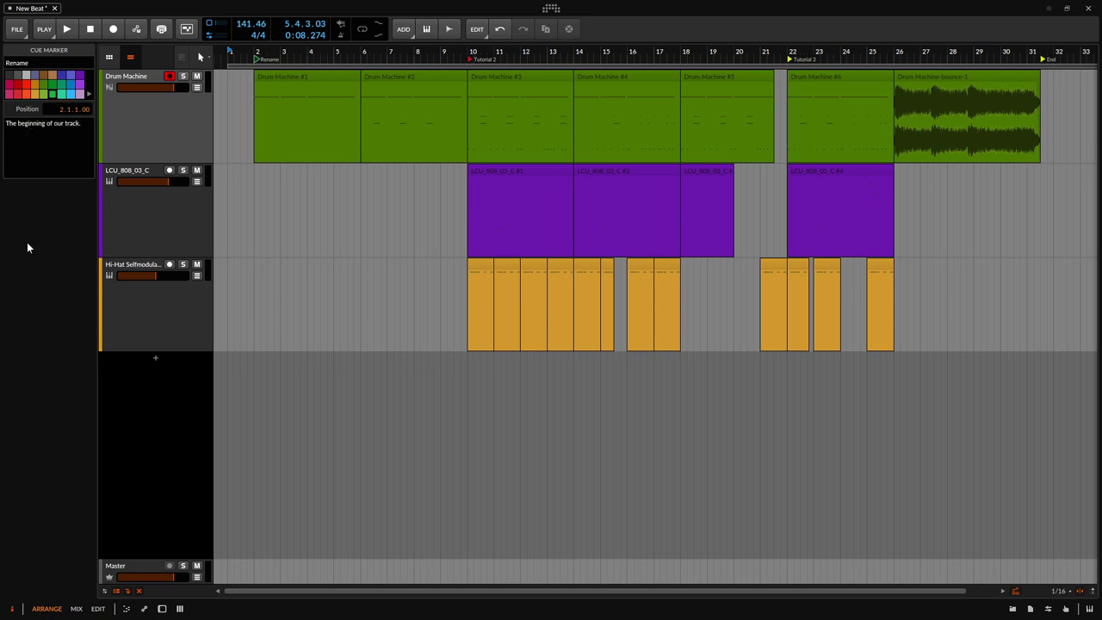
Open the project panel's Sections tab and display comments in the Arranger Cue Markers list.
{"action": "left_click", "coordinate": [1031, 610]}
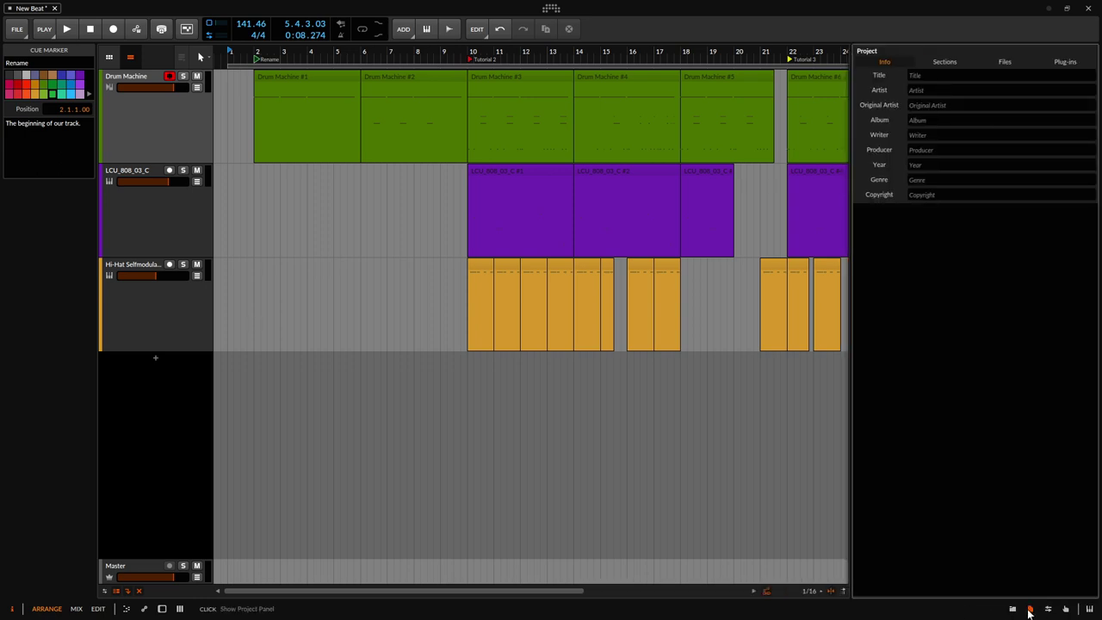
{"action": "left_click", "coordinate": [945, 63]}
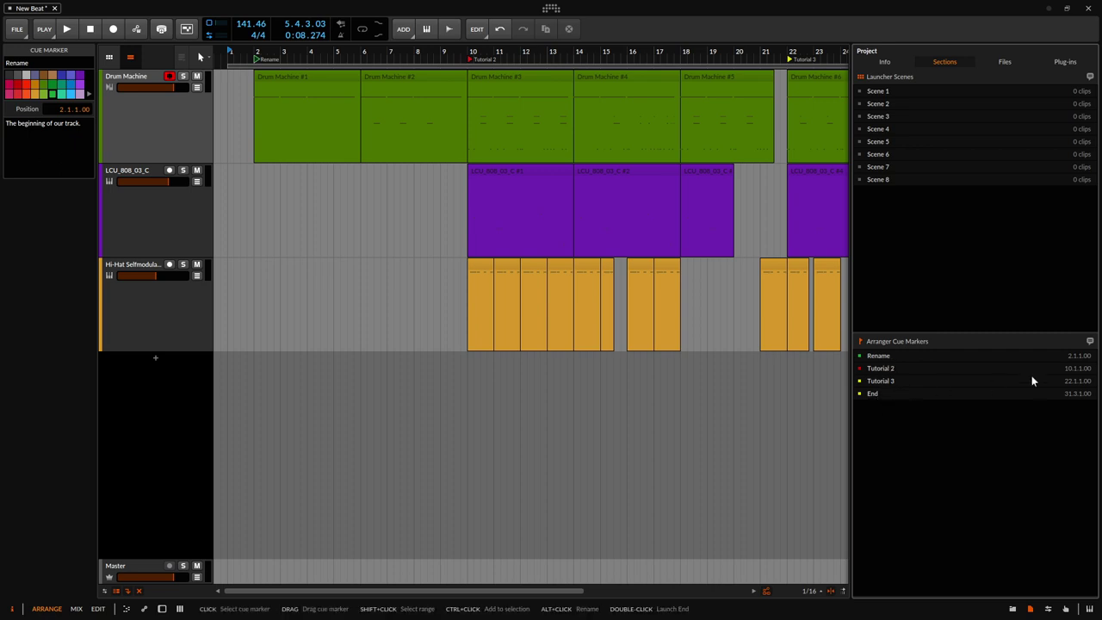
{"action": "left_click", "coordinate": [1091, 343]}
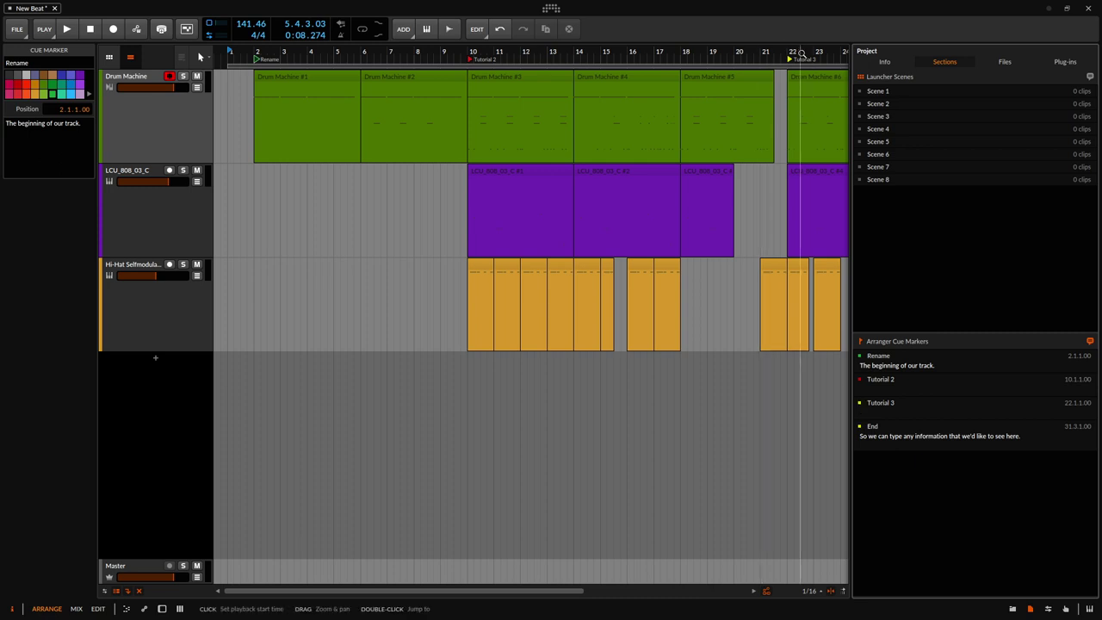
Hide the Inspector, then play from the Tutorial 3, Rename and Tutorial 2 markers and stop.
{"action": "left_click", "coordinate": [12, 608]}
{"action": "left_click_drag", "start_coordinate": [612, 54], "coordinate": [475, 52]}
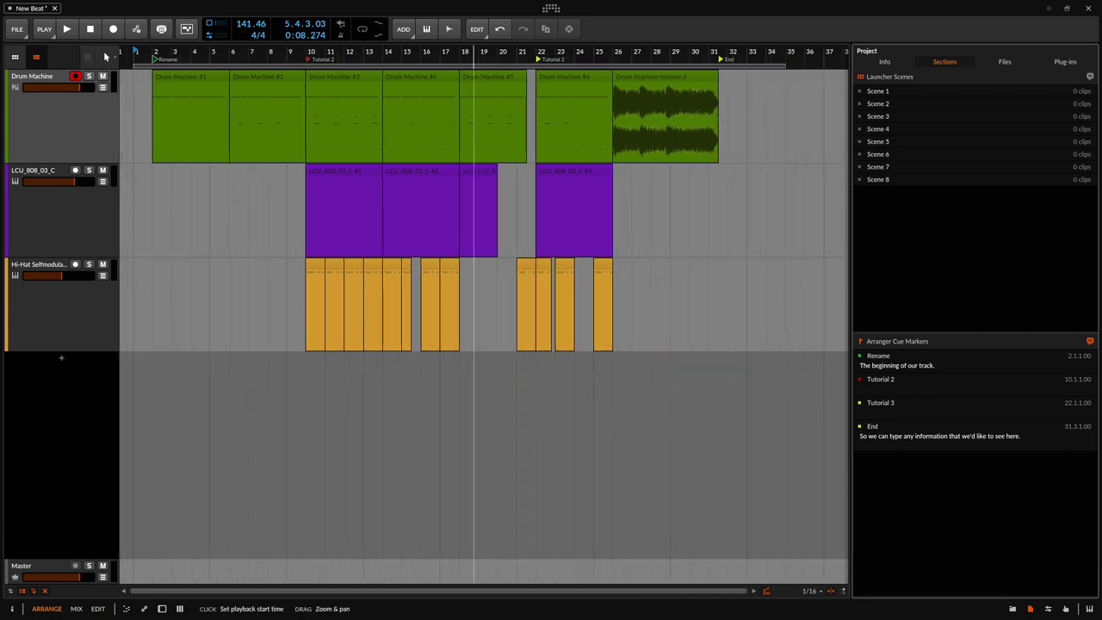
{"action": "left_click", "coordinate": [858, 405]}
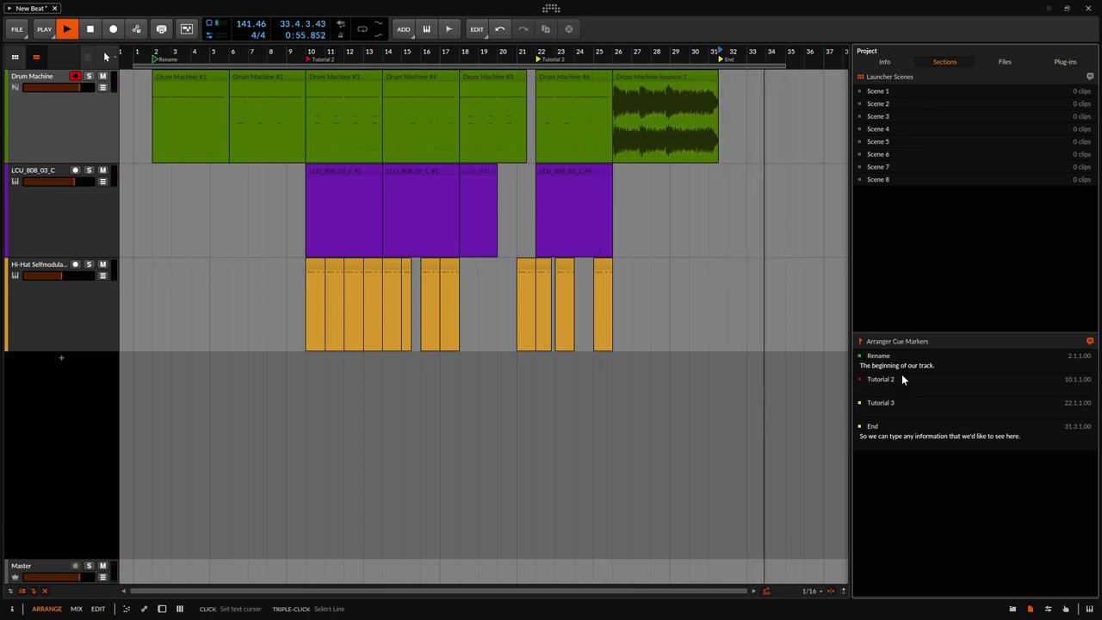
{"action": "left_click", "coordinate": [861, 358]}
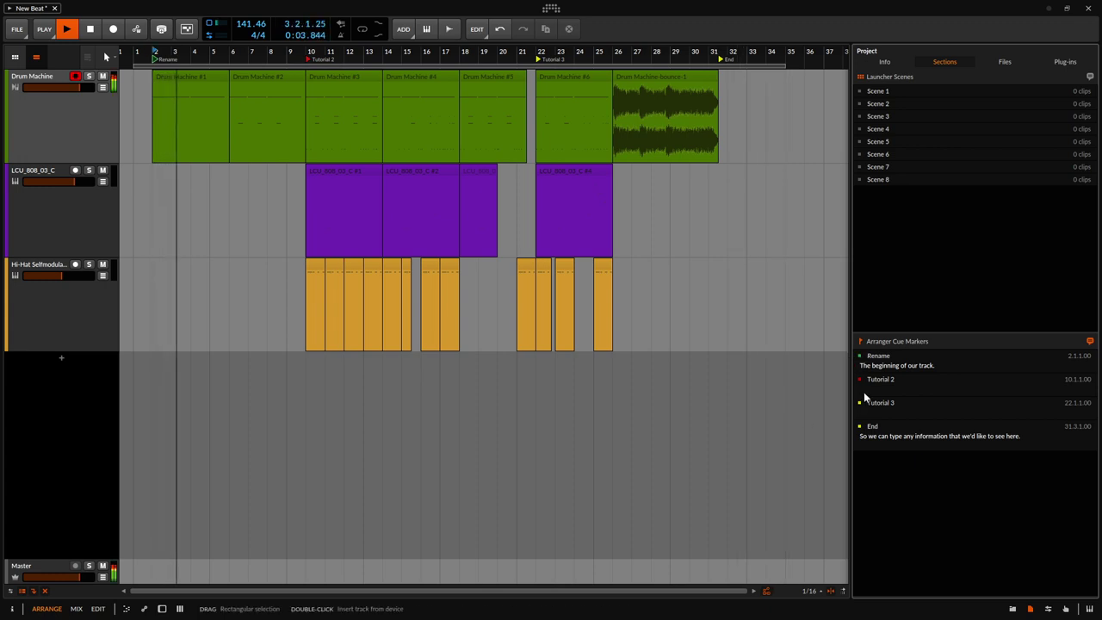
{"action": "left_click", "coordinate": [860, 382]}
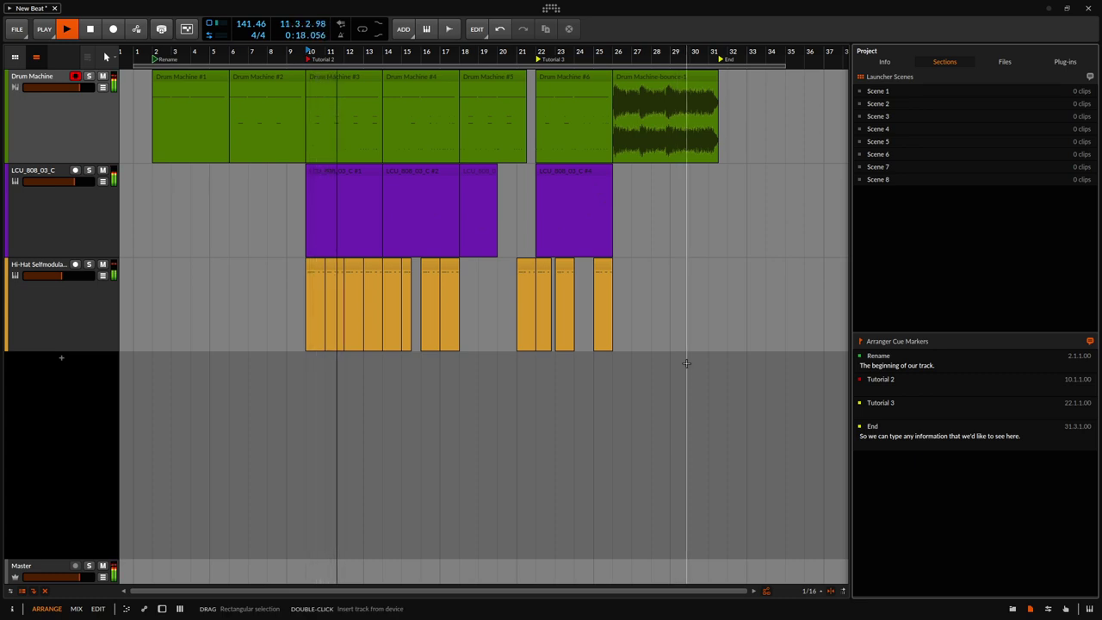
{"action": "key", "text": "space"}
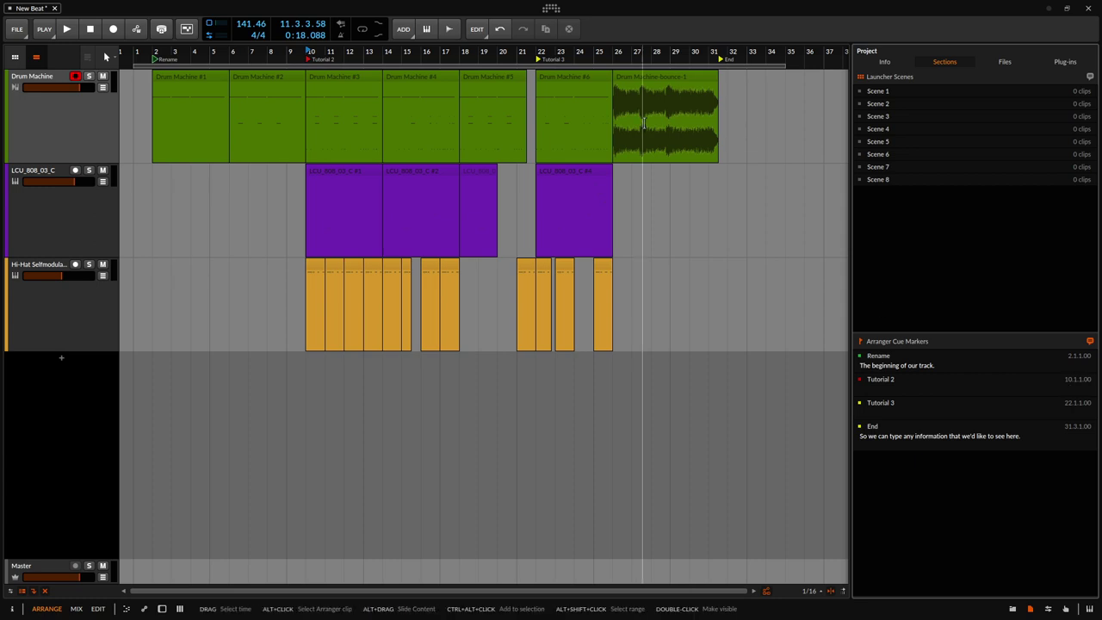
Drag the Tutorial 3 marker to bar 18, then delete it from its context menu.
{"action": "left_click", "coordinate": [551, 58]}
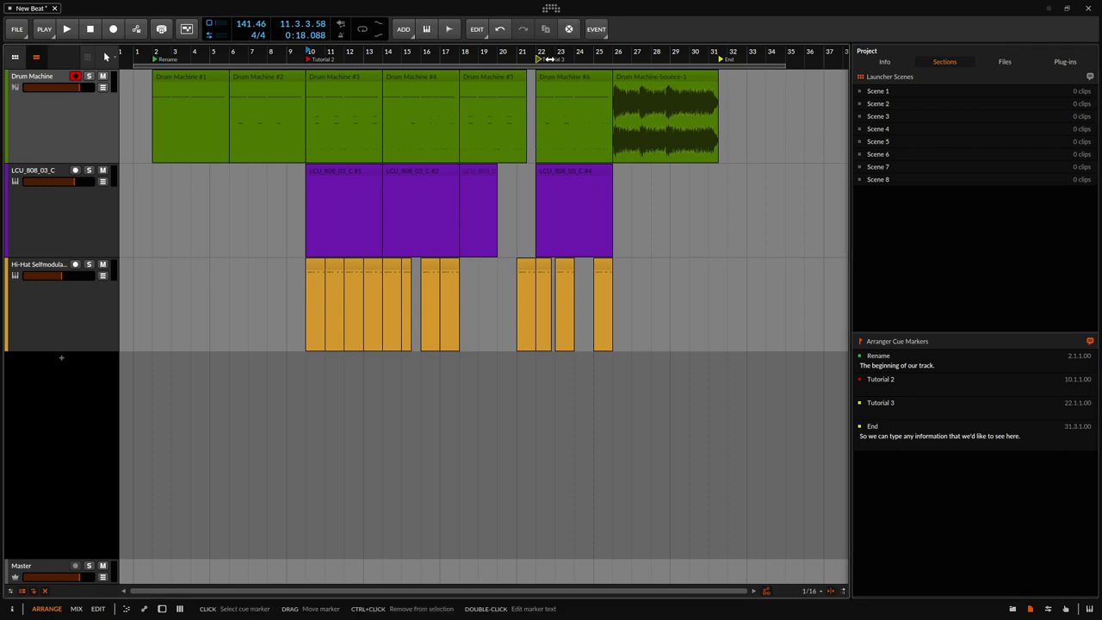
{"action": "mouse_move", "coordinate": [550, 59]}
{"action": "left_mouse_down"}
{"action": "mouse_move", "coordinate": [583, 58]}
{"action": "mouse_move", "coordinate": [474, 58]}
{"action": "left_mouse_up"}
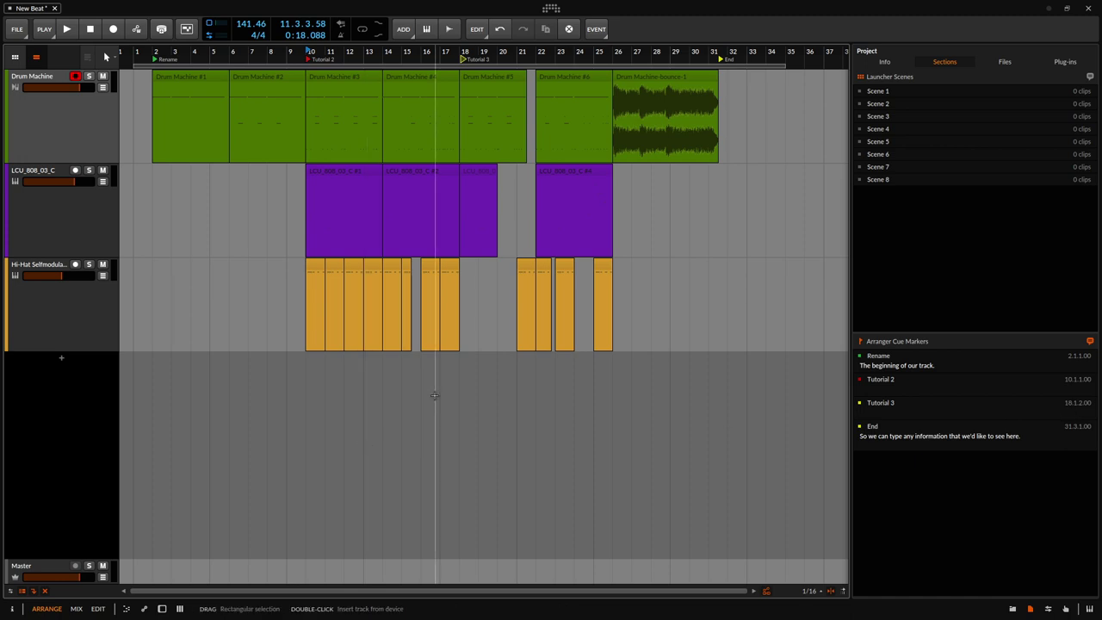
{"action": "right_click", "coordinate": [473, 61]}
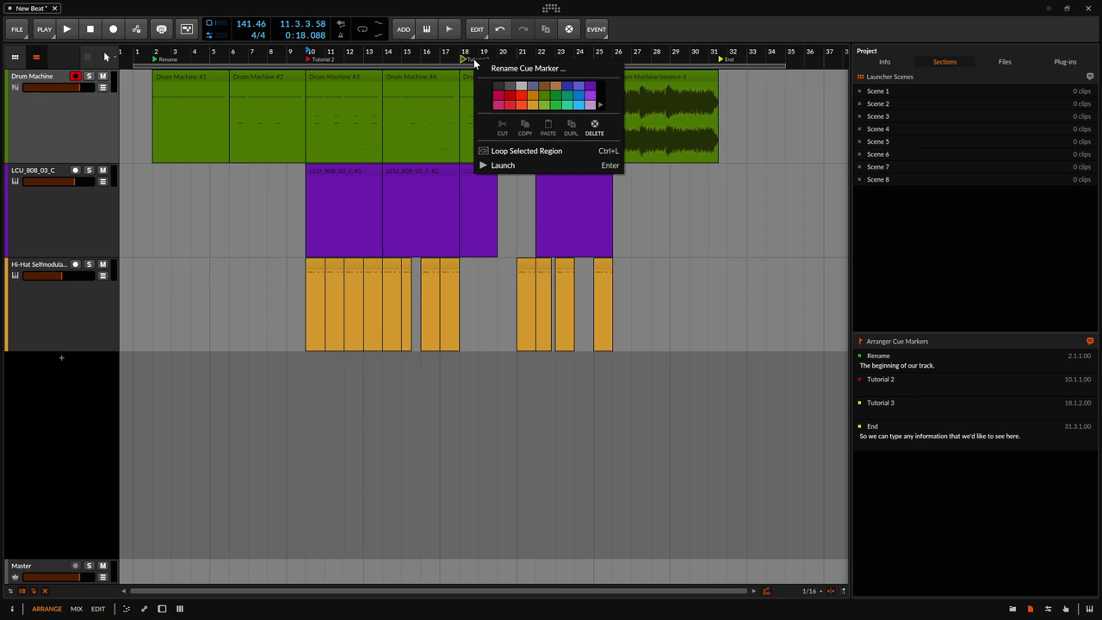
{"action": "left_click", "coordinate": [594, 127]}
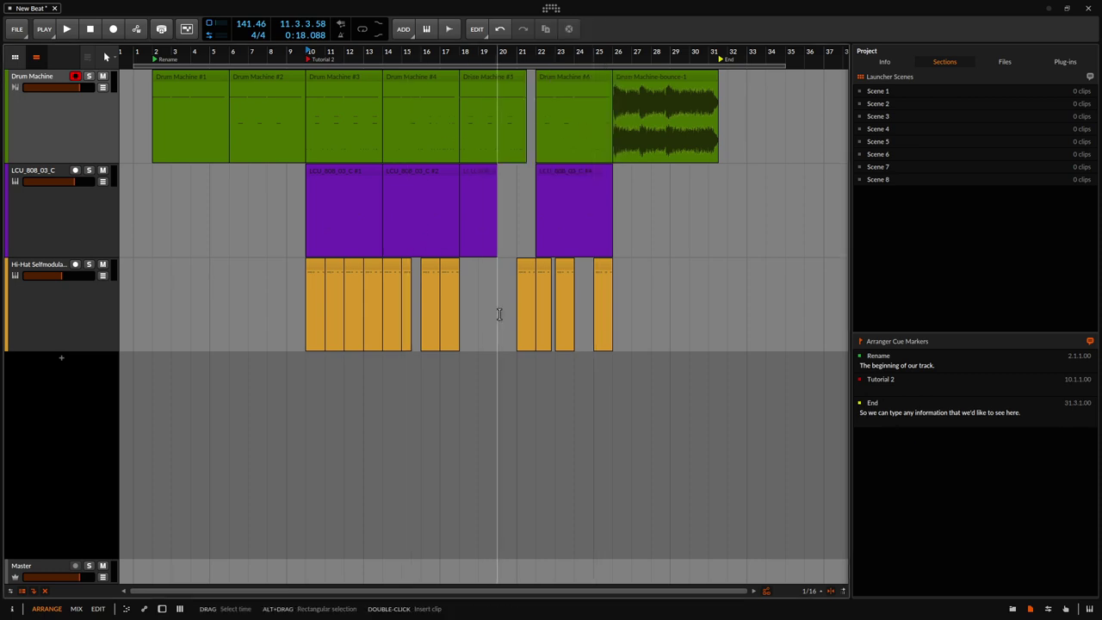